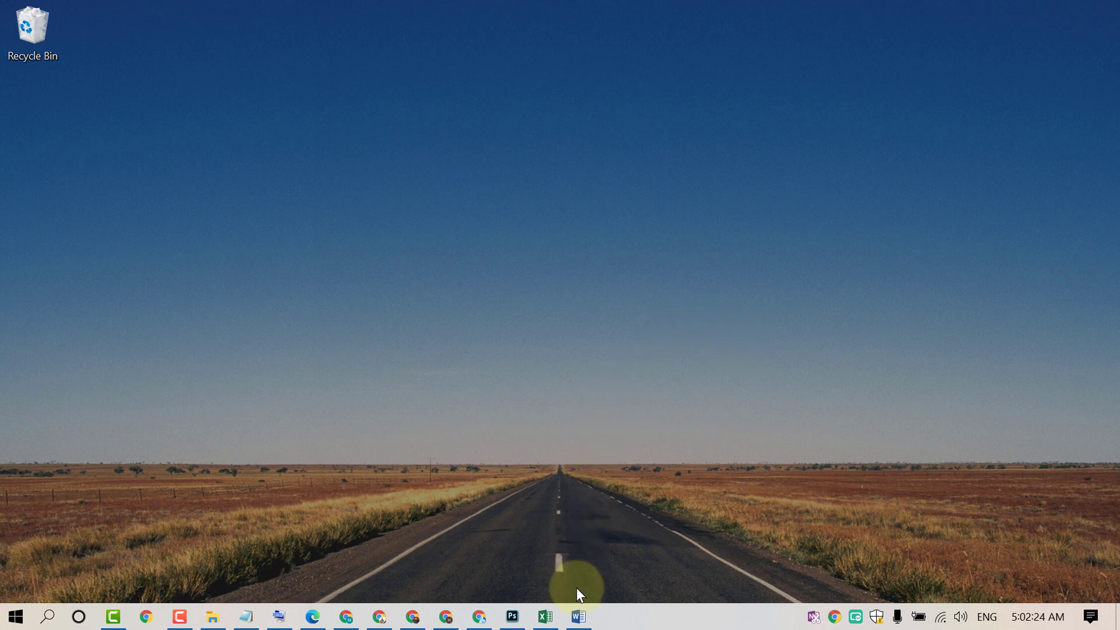
Restore the Word document and open the Symbol list on the Insert tab.
left_click(578, 617)
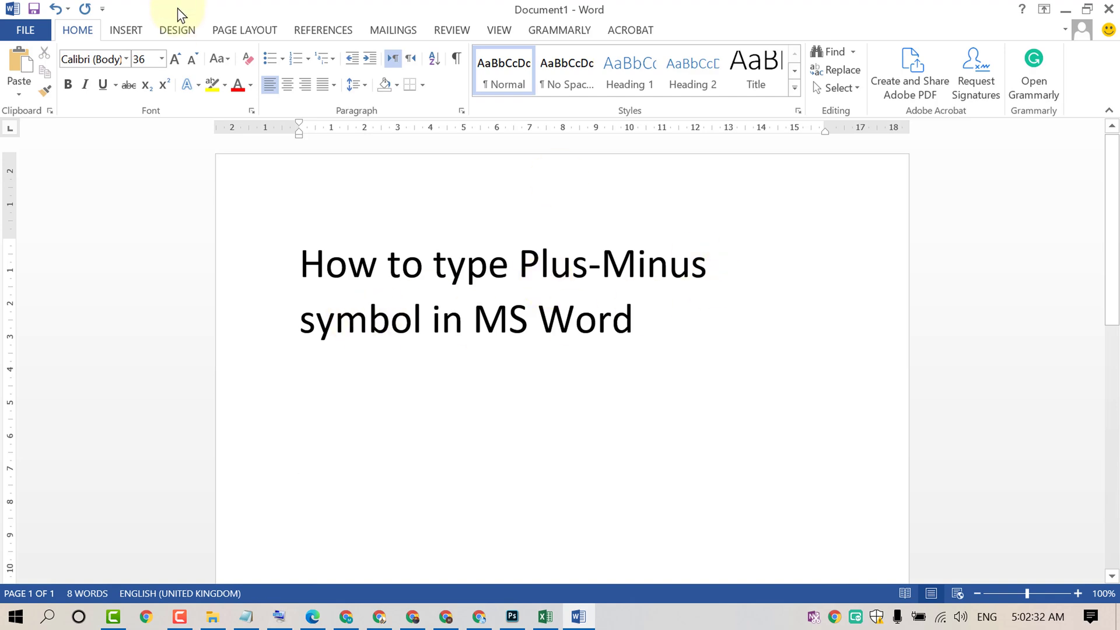
left_click(126, 31)
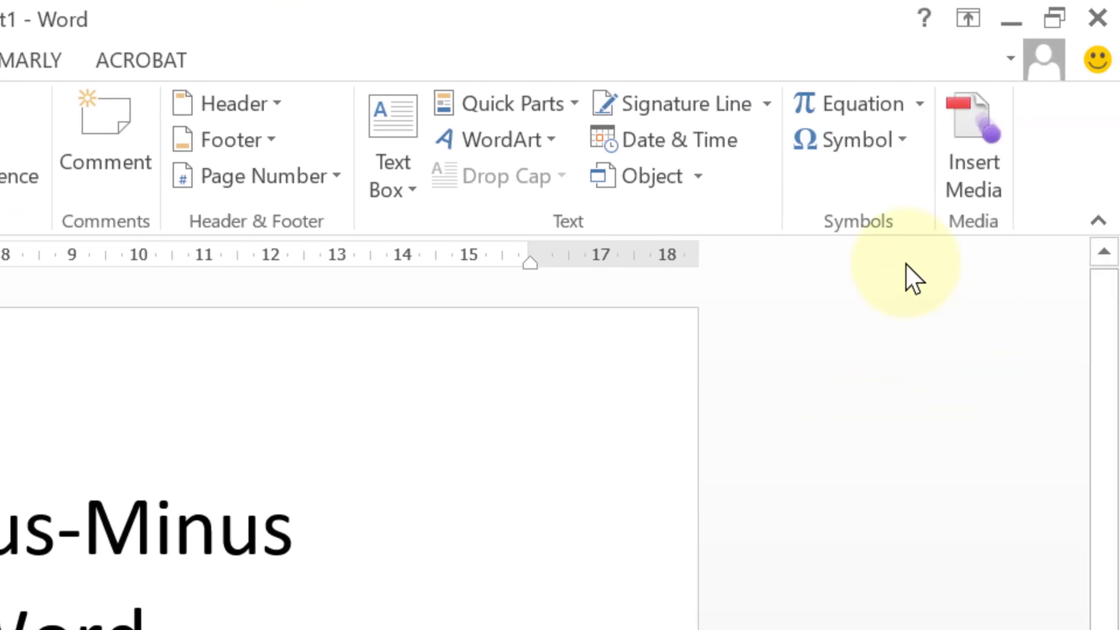
left_click(875, 141)
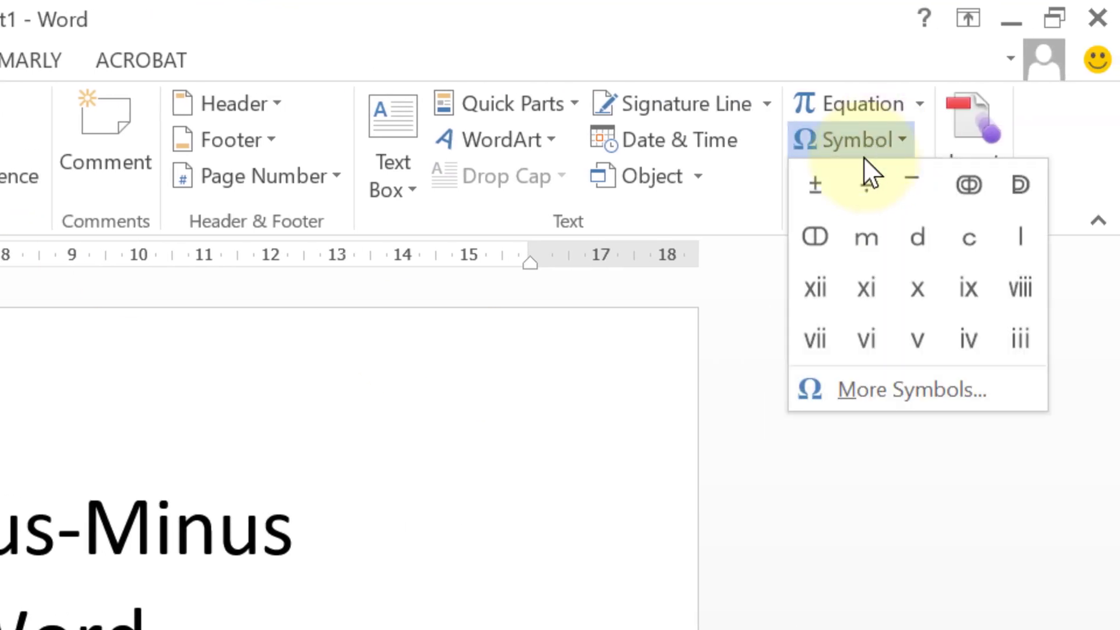
left_click(910, 388)
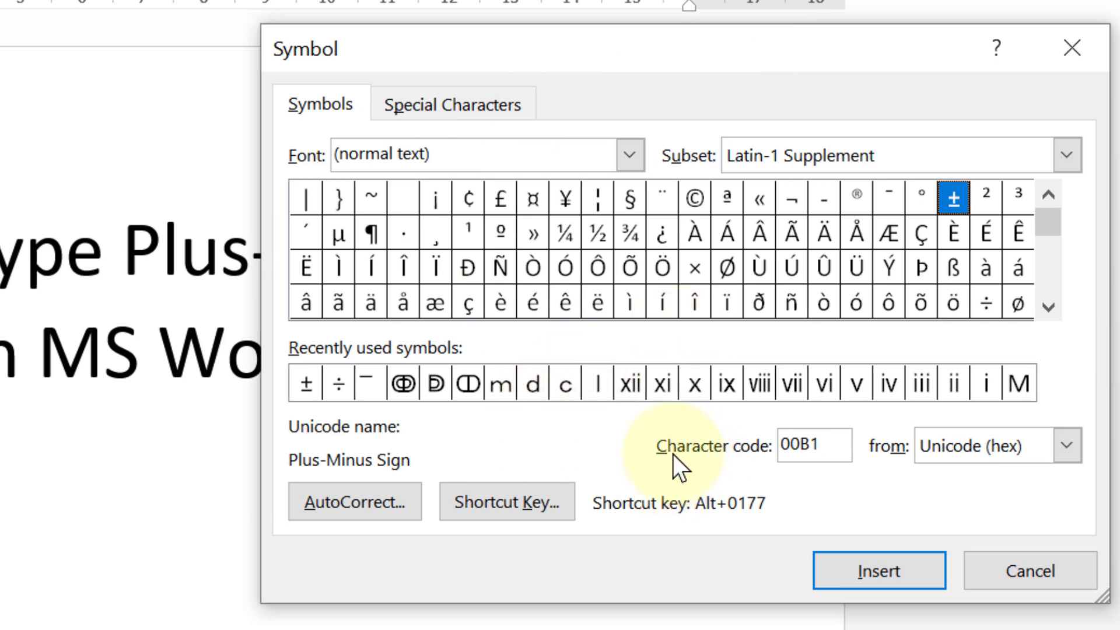
double_click(823, 446)
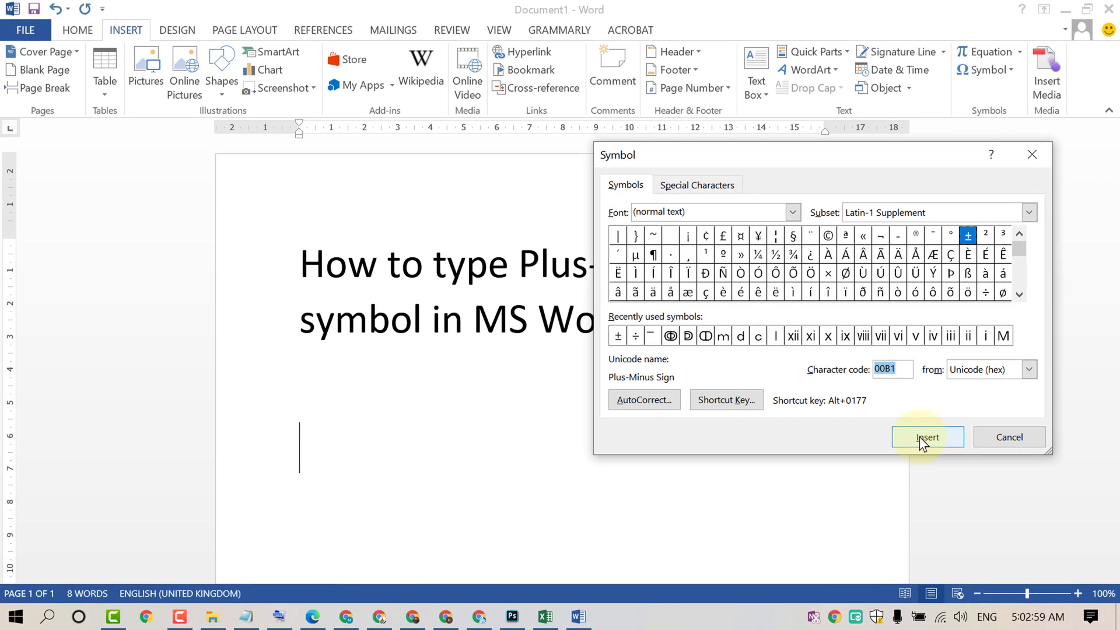
Insert plus-minus signs (±) repeatedly on the line beneath the heading.
left_click(920, 436)
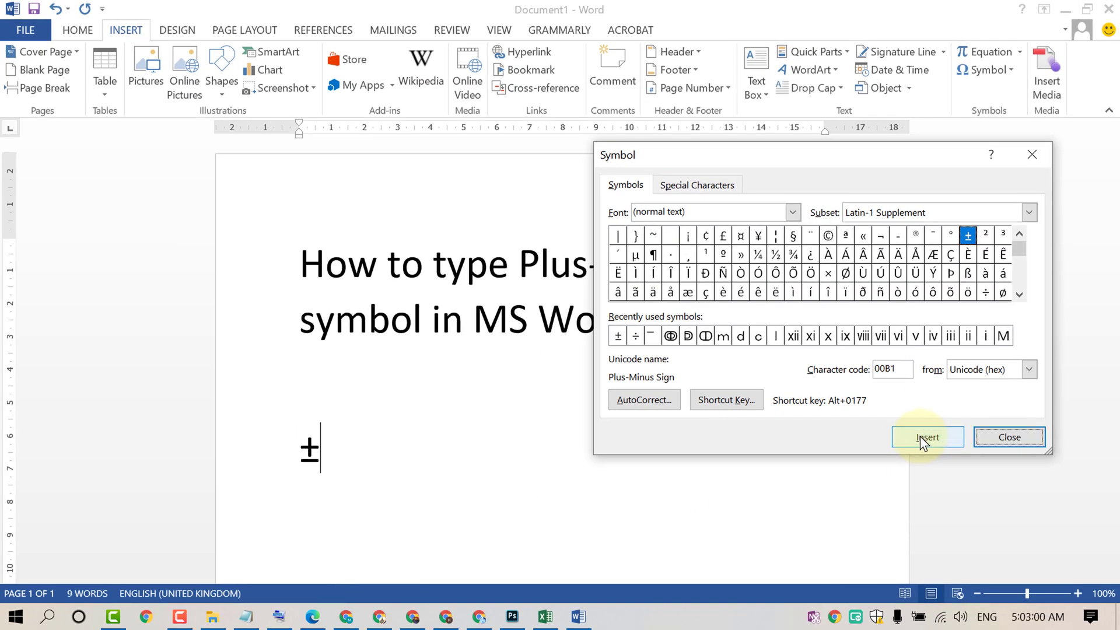
left_click(919, 436)
left_click(920, 436)
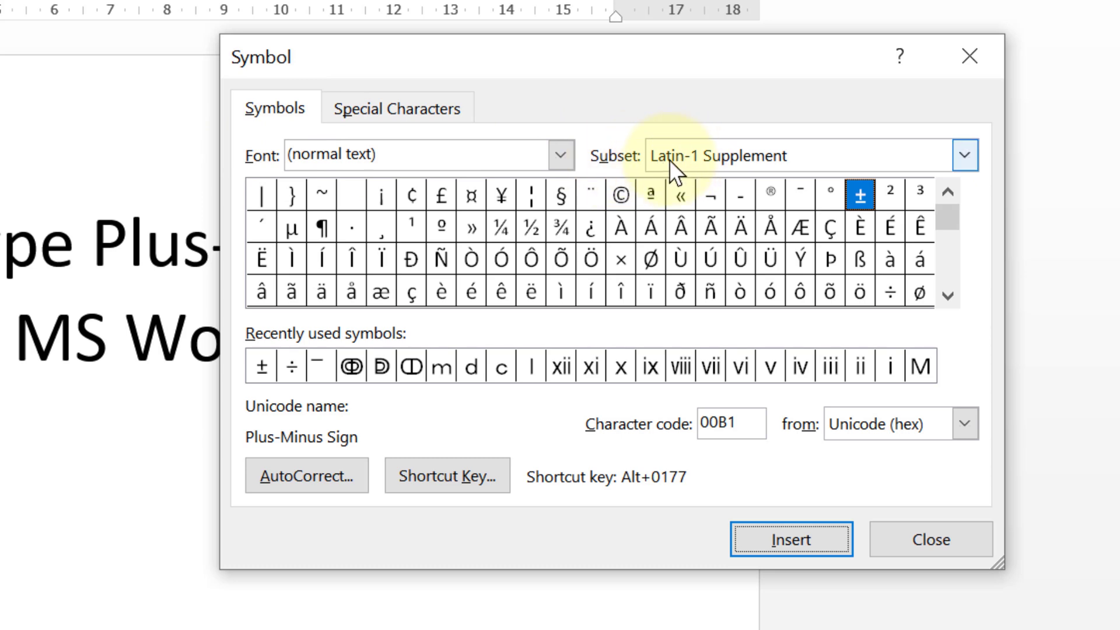
left_click(963, 156)
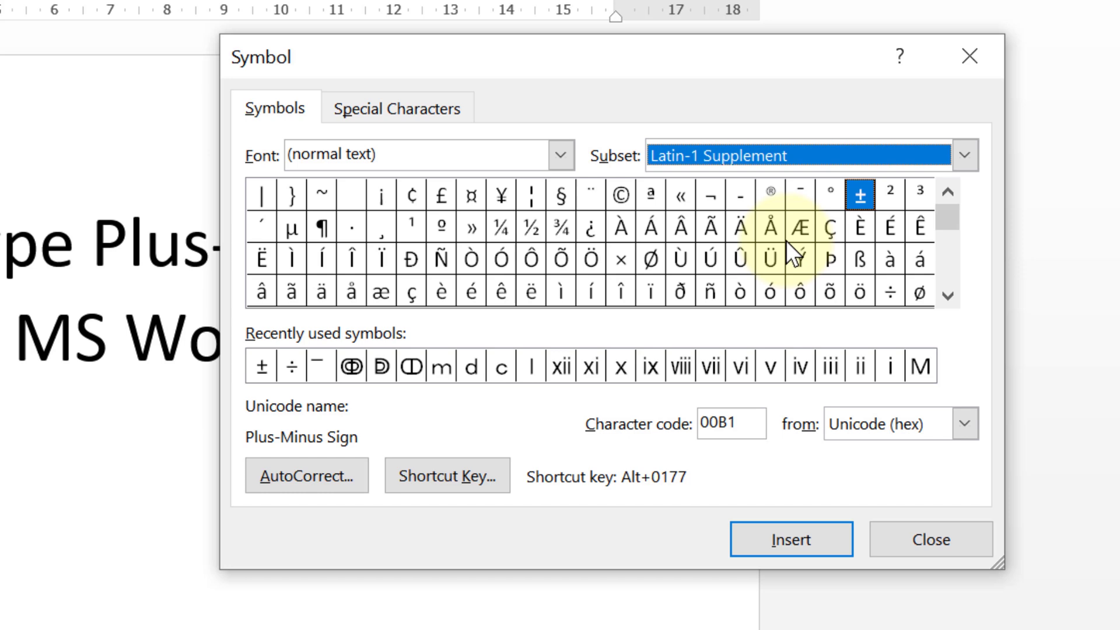